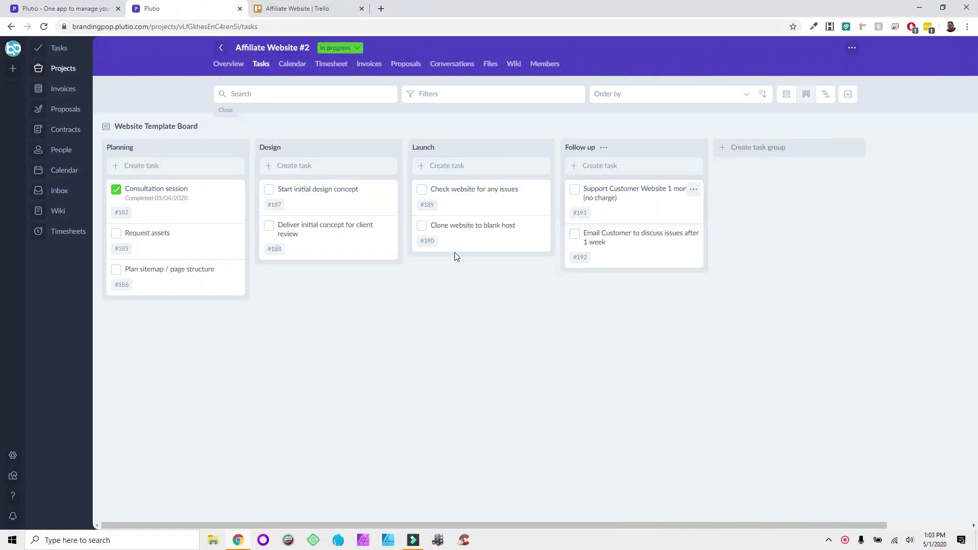
# Examine the feature sections on the Plutio website's home page, dismissing the chat prompt and the coronavirus notice
pyautogui.click(46, 4)
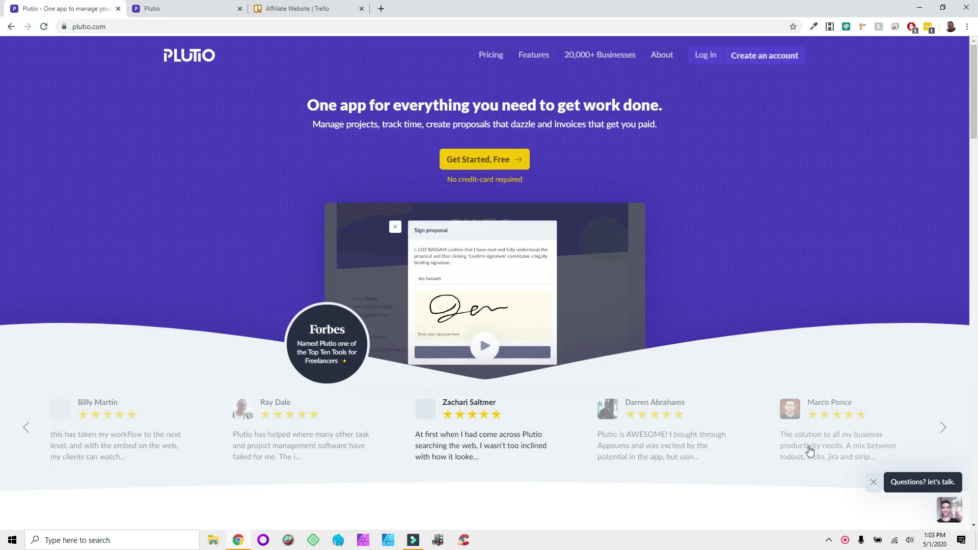
pyautogui.click(873, 481)
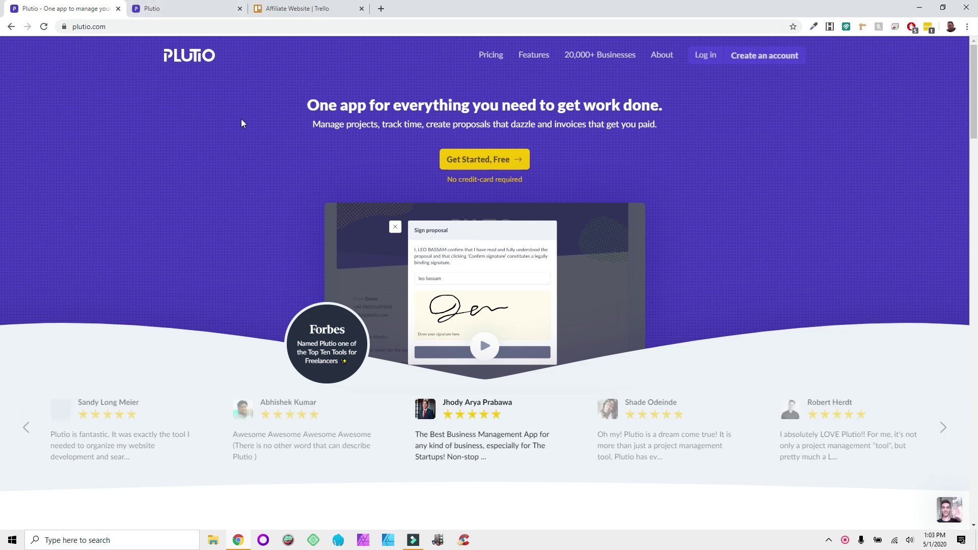
pyautogui.scroll(-4, 339, 197)
pyautogui.scroll(-7, 339, 199)
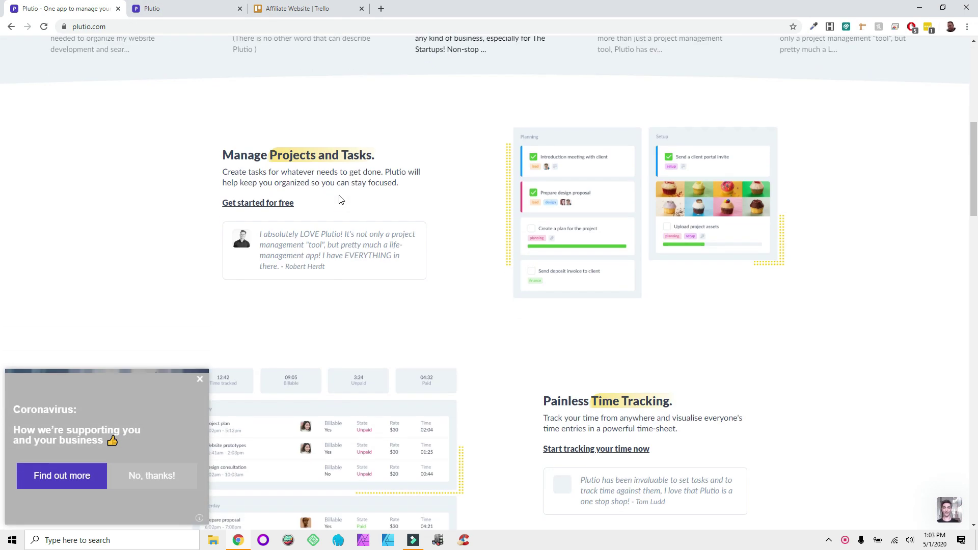
pyautogui.click(199, 380)
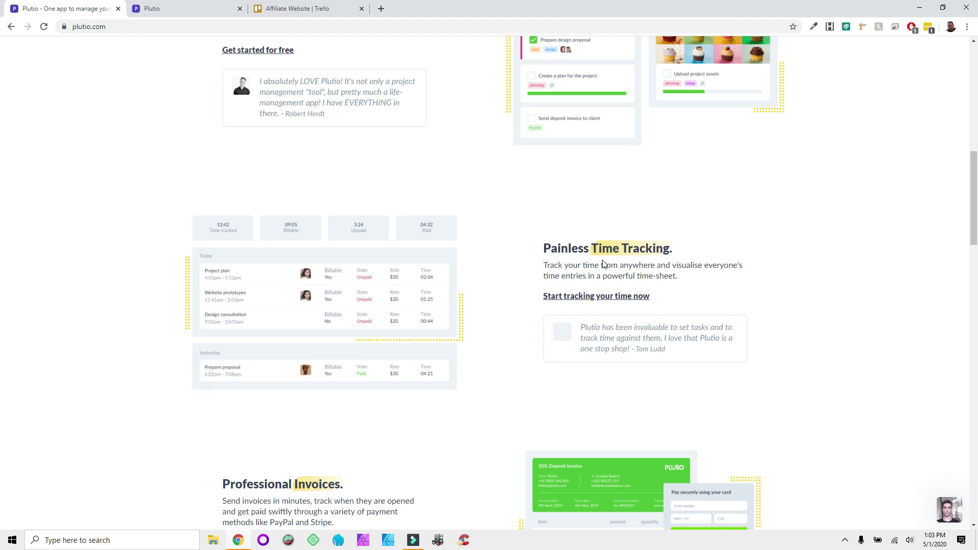
pyautogui.scroll(-2, 598, 263)
pyautogui.scroll(-4, 368, 271)
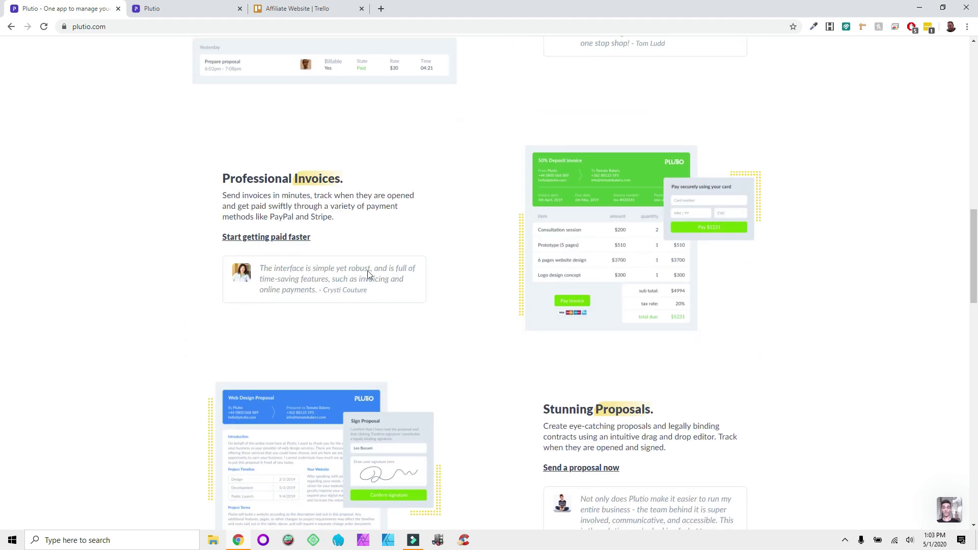
pyautogui.scroll(-5, 368, 271)
pyautogui.scroll(-3, 283, 263)
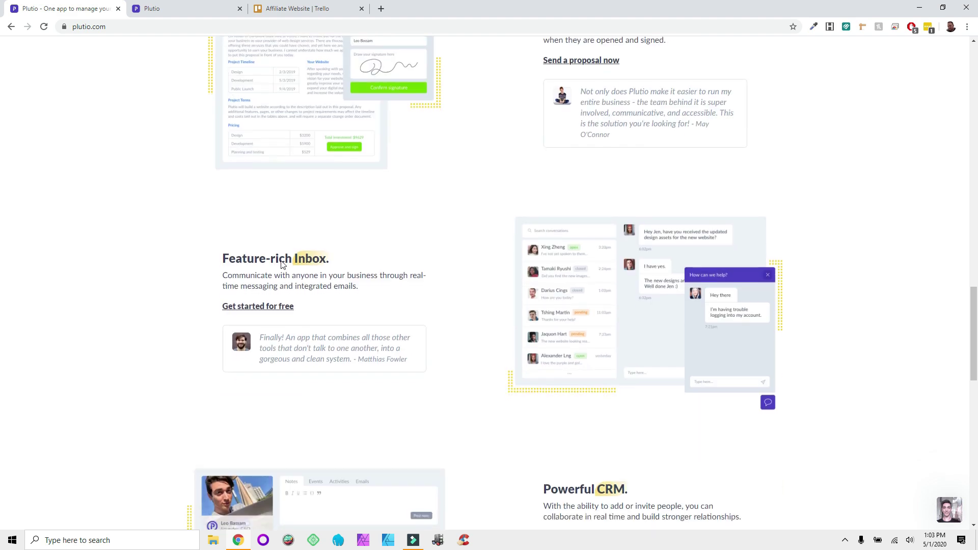
pyautogui.scroll(-3, 455, 269)
pyautogui.scroll(-6, 574, 342)
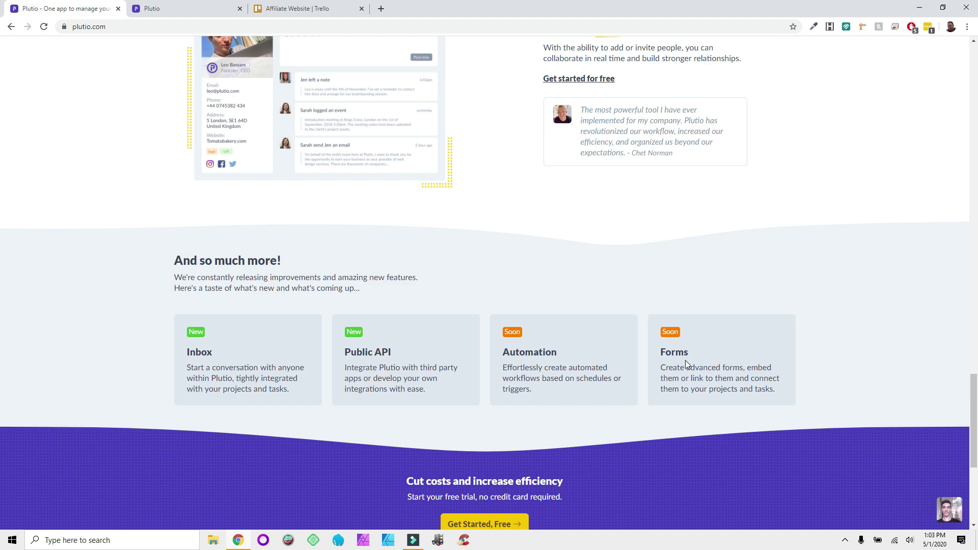
pyautogui.scroll(7, 684, 358)
pyautogui.scroll(20, 685, 354)
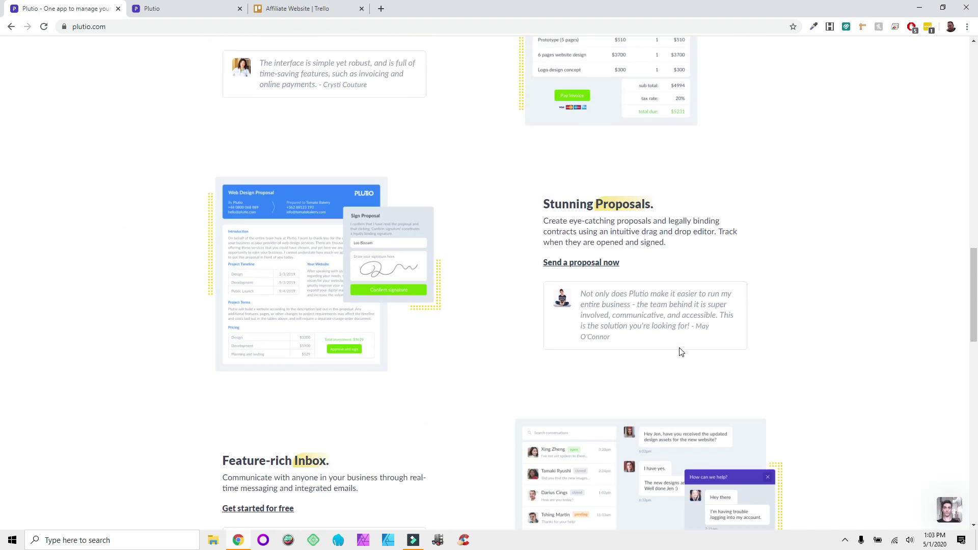
pyautogui.scroll(5, 680, 347)
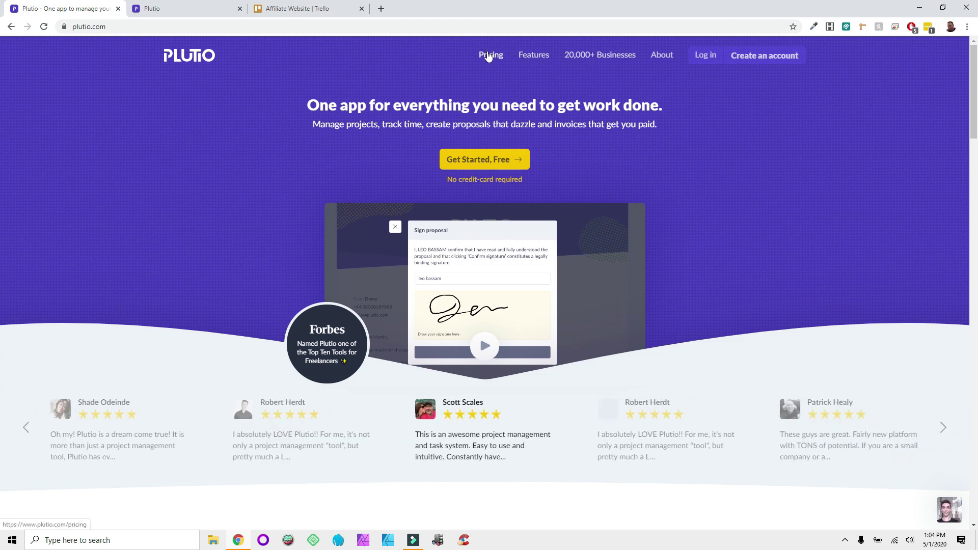
# Open the Plutio pricing page and review the Solo, Studio and Team plans and the questions below them
pyautogui.click(487, 56)
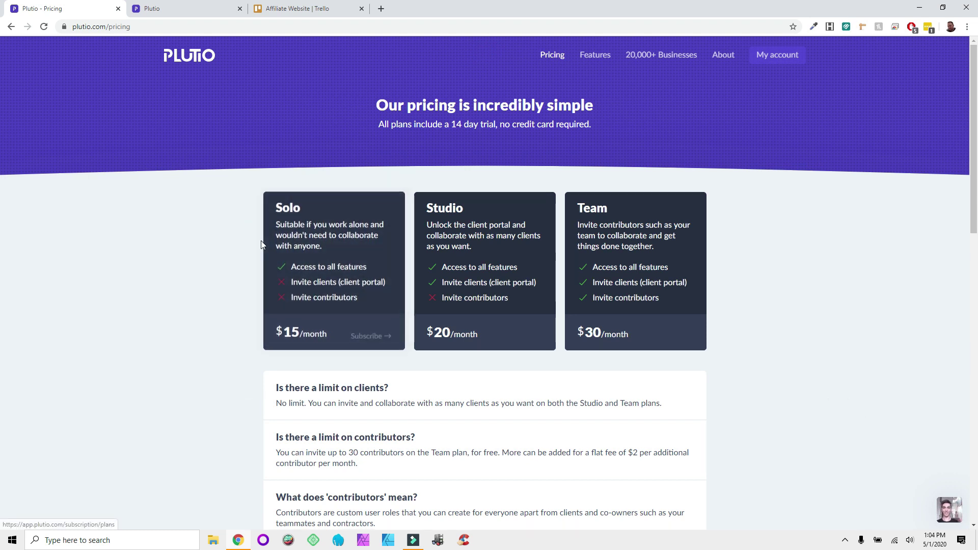
pyautogui.scroll(-2, 268, 253)
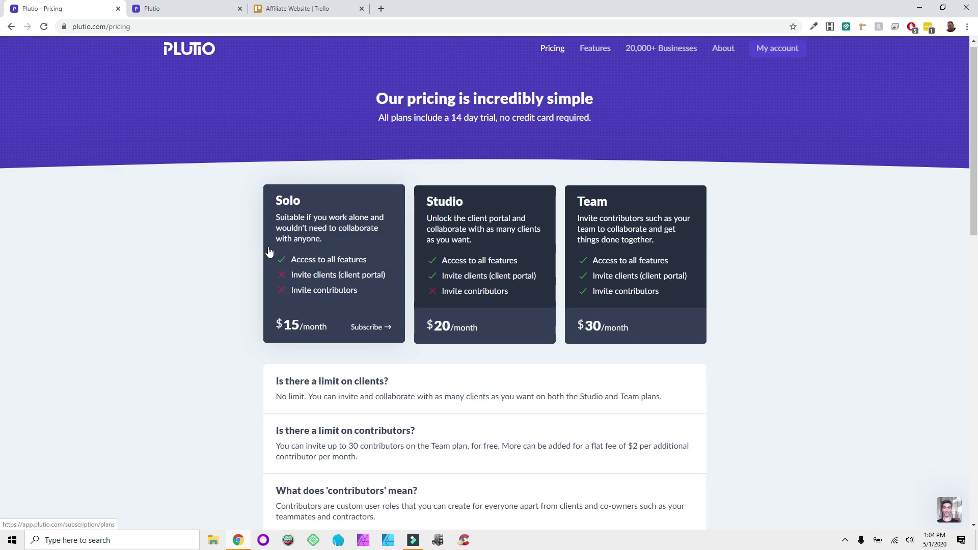
pyautogui.scroll(-11, 277, 226)
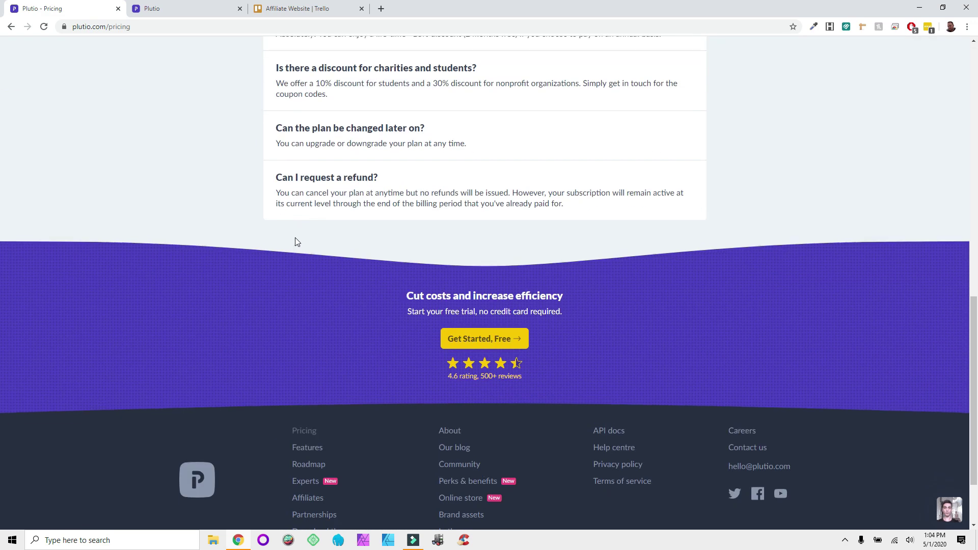
pyautogui.scroll(13, 295, 238)
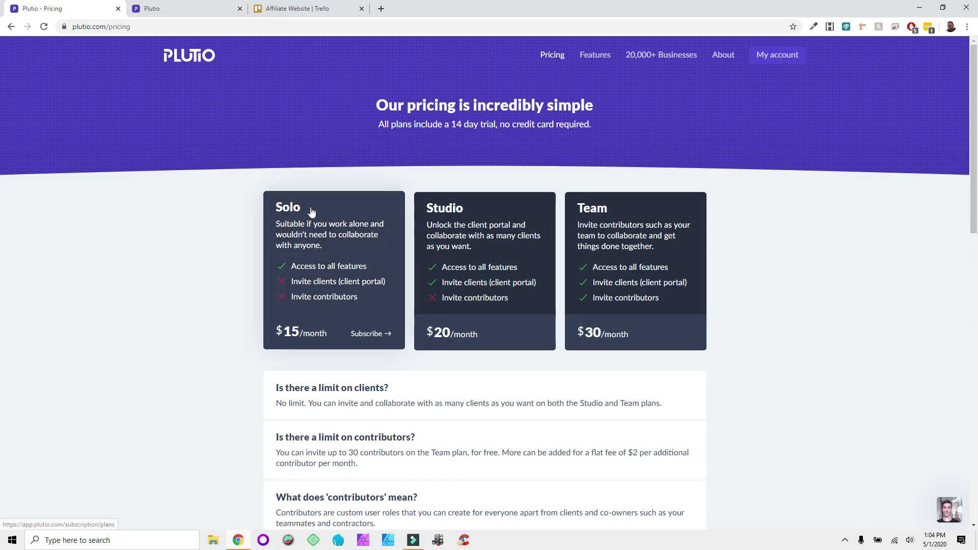
# View the workspace calendar by week, day, agenda and month, and collapse its search and filter bar
pyautogui.click(162, 7)
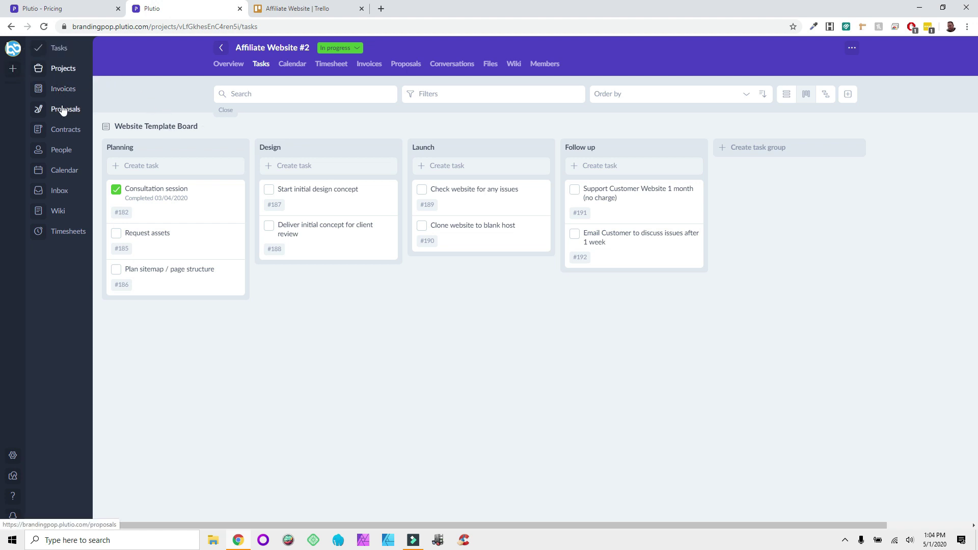
pyautogui.click(59, 173)
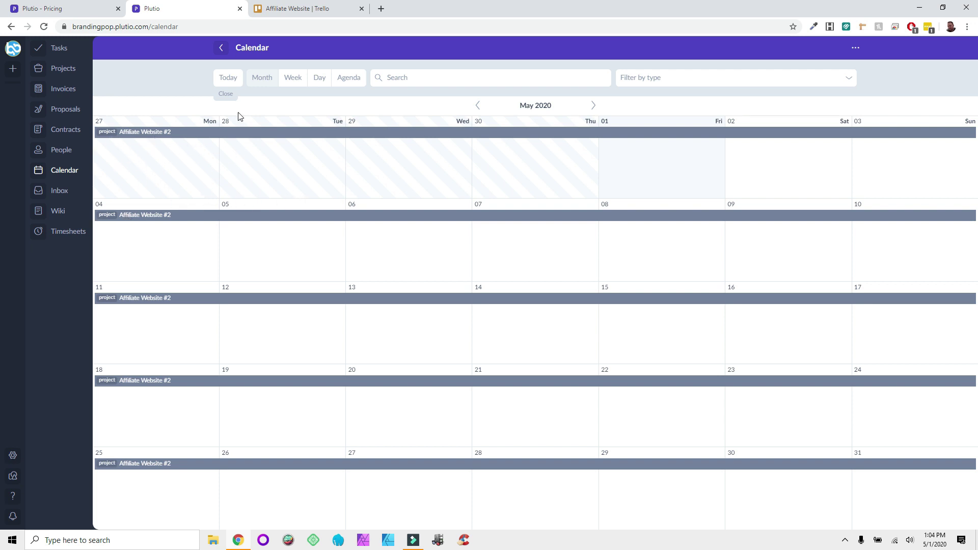
pyautogui.click(297, 82)
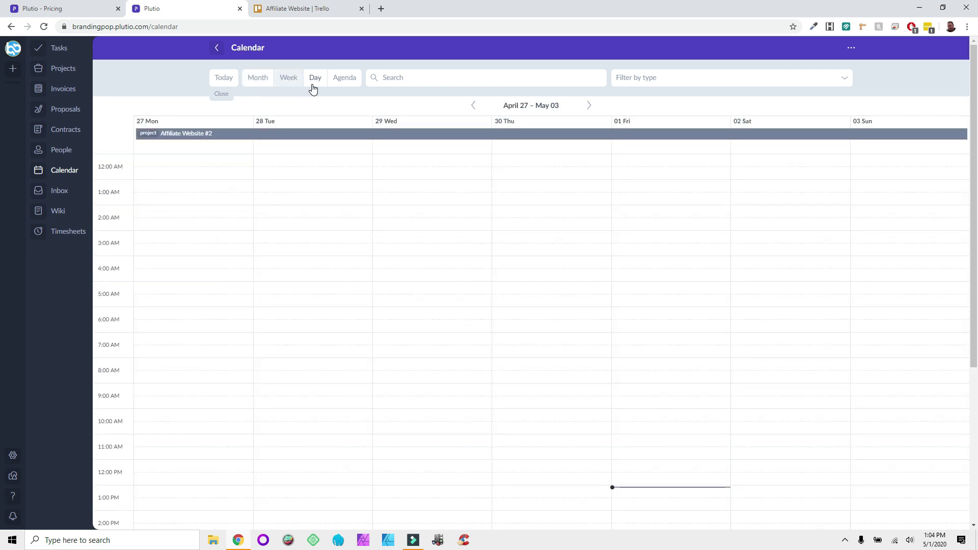
pyautogui.click(314, 81)
pyautogui.click(342, 82)
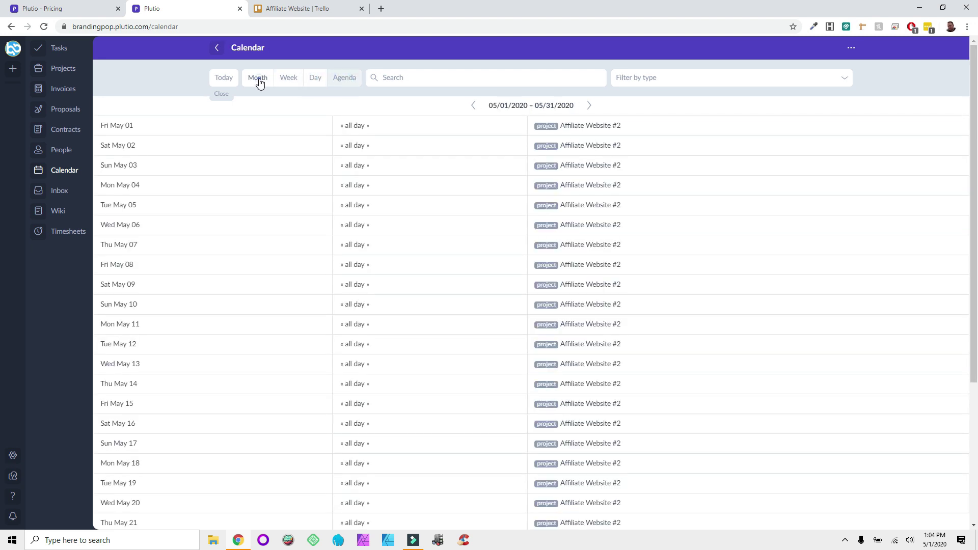
pyautogui.click(263, 82)
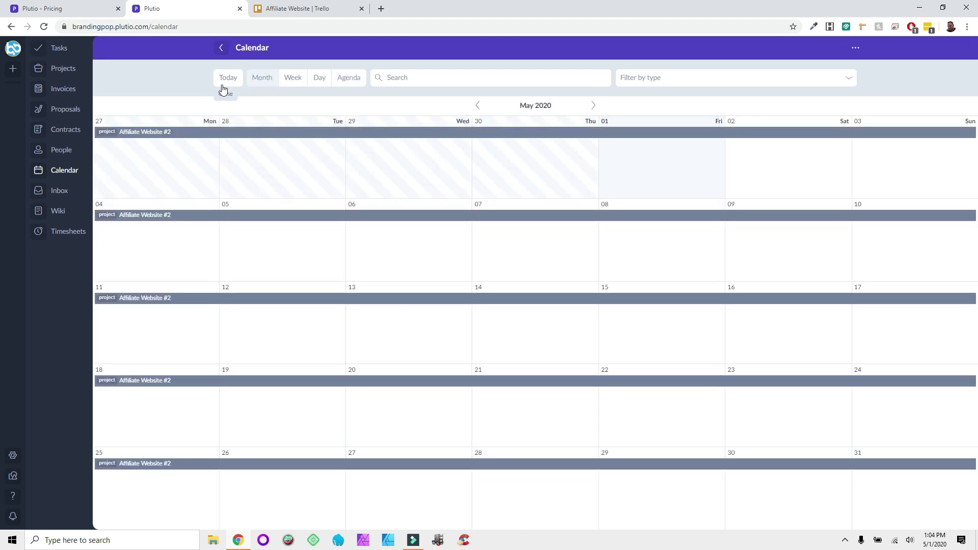
pyautogui.click(226, 95)
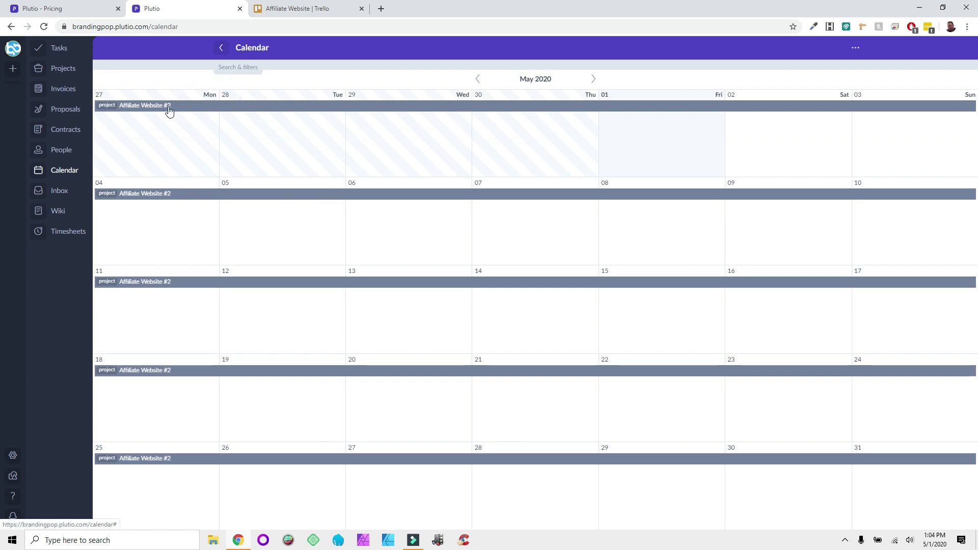
# Look through the workspace's Projects, Invoices, Proposals, Contracts, People, Calendar, Inbox and Timesheets sections
pyautogui.click(62, 71)
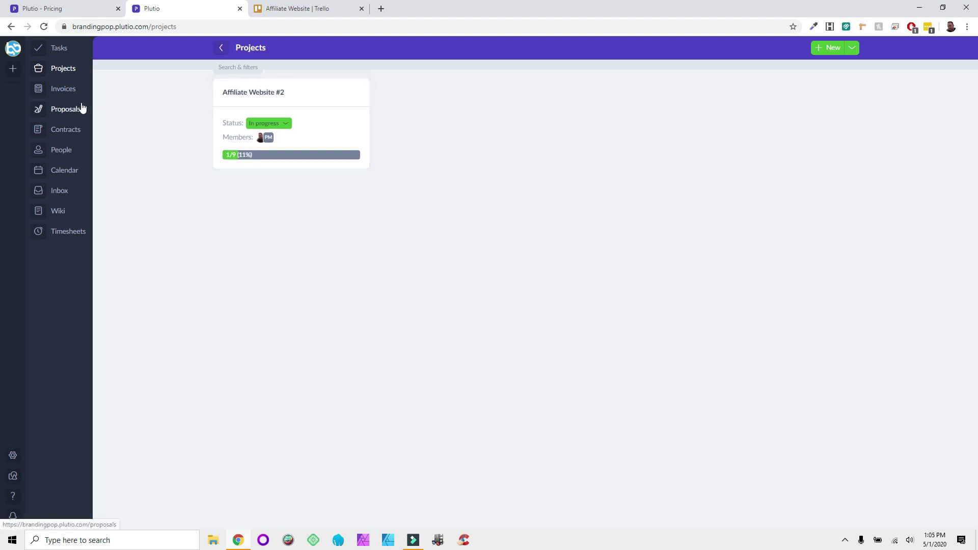
pyautogui.click(69, 97)
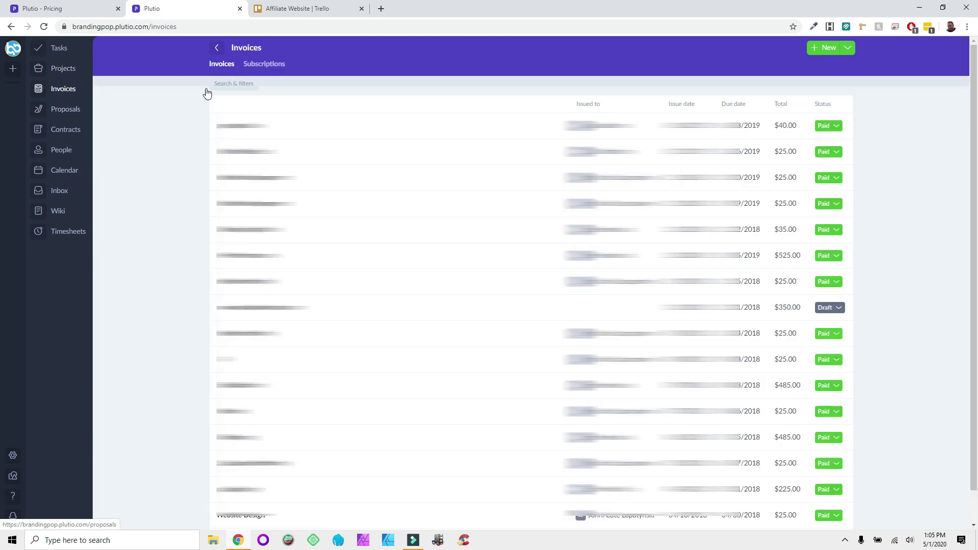
pyautogui.click(62, 119)
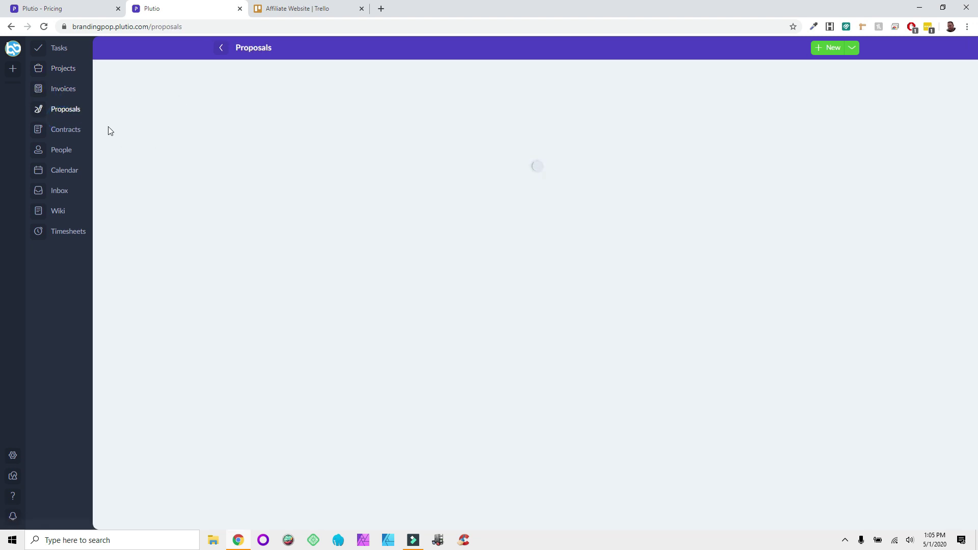
pyautogui.click(76, 134)
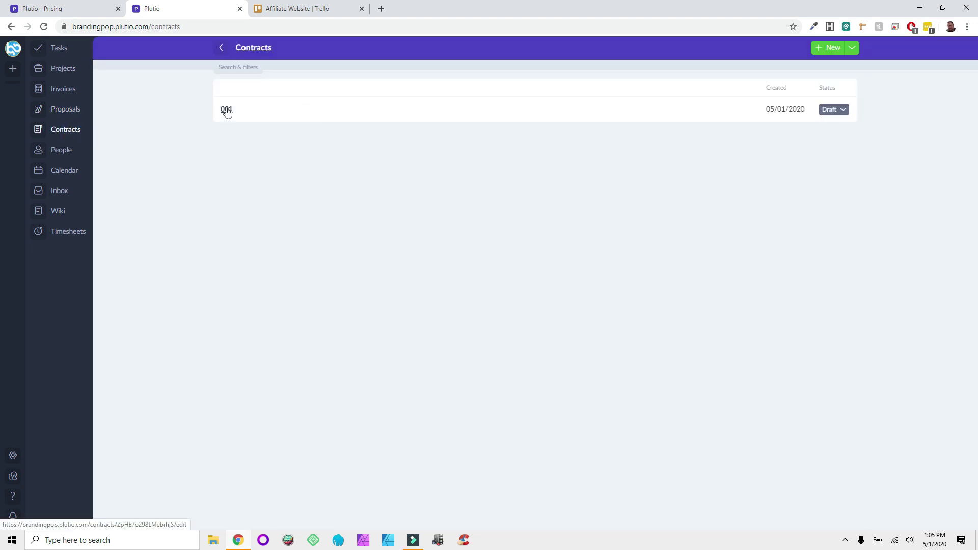
pyautogui.click(75, 151)
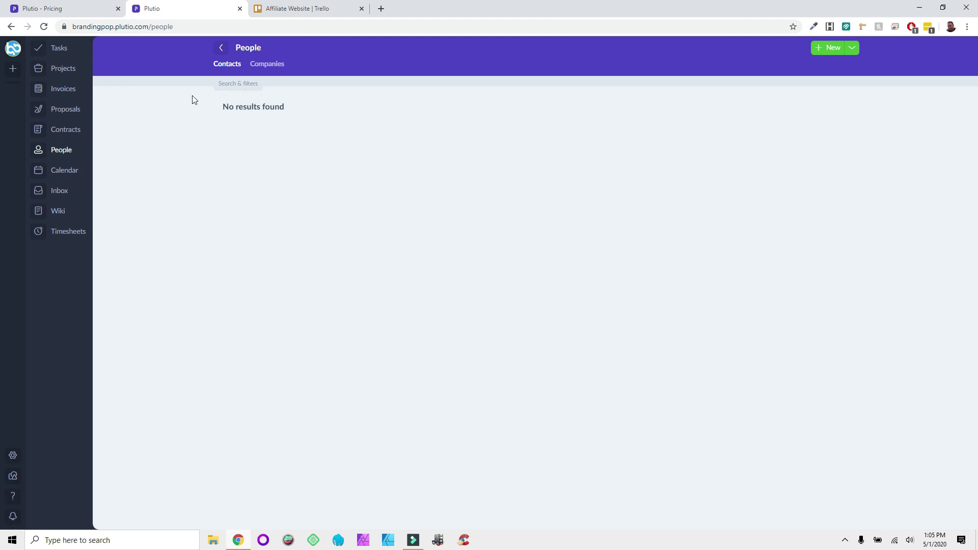
pyautogui.click(72, 170)
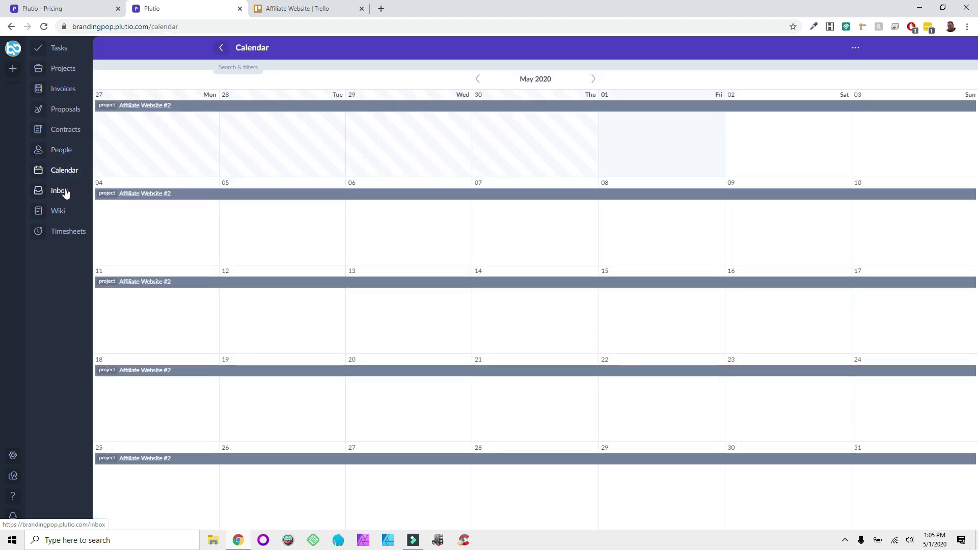
pyautogui.click(66, 191)
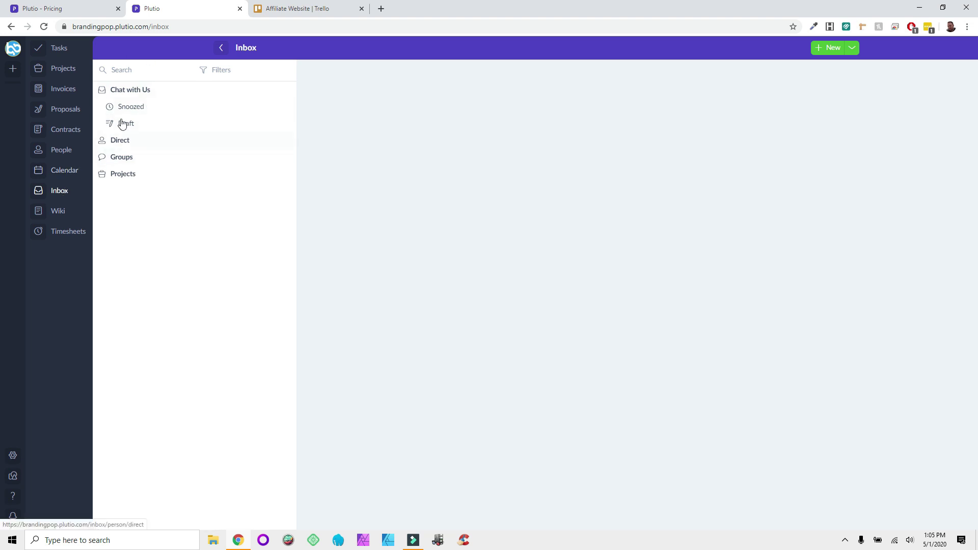
pyautogui.click(60, 233)
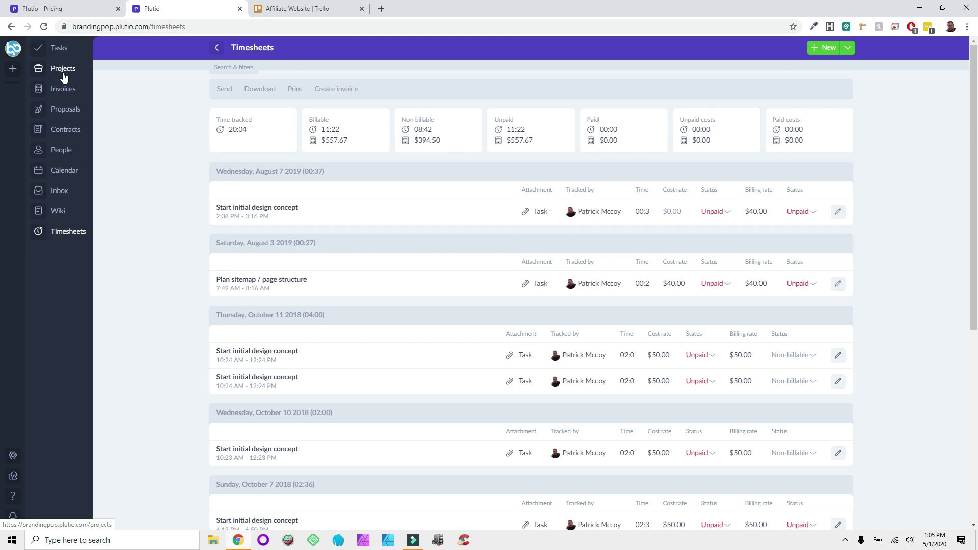
# Open the task board of the Affiliate Website #2 project
pyautogui.click(64, 76)
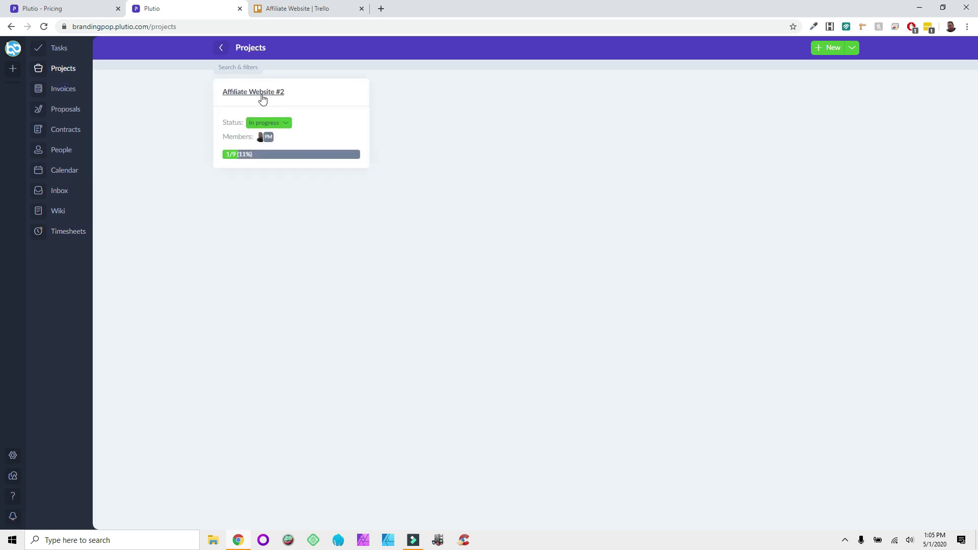
pyautogui.click(244, 91)
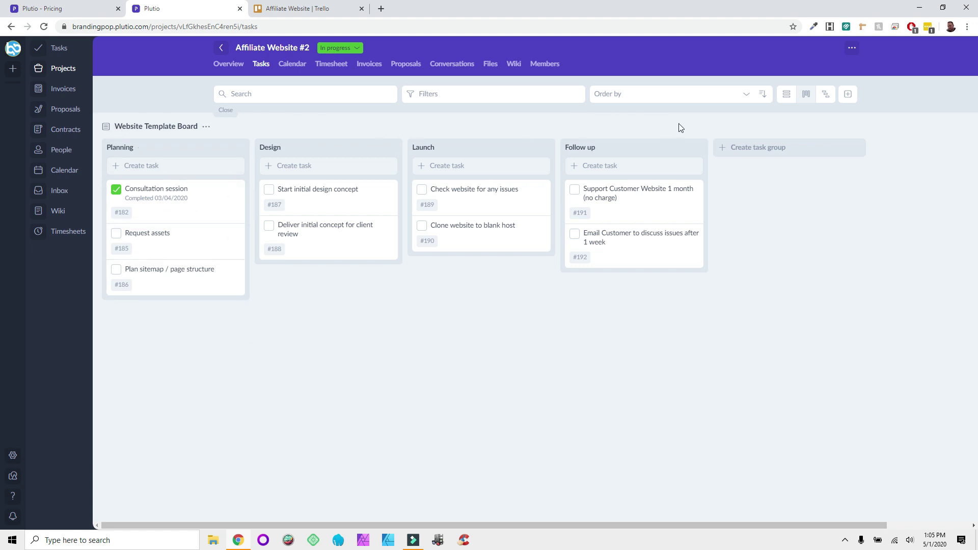
pyautogui.rightClick(150, 196)
pyautogui.click(289, 147)
pyautogui.click(694, 189)
pyautogui.click(798, 252)
pyautogui.click(693, 189)
pyautogui.click(693, 189)
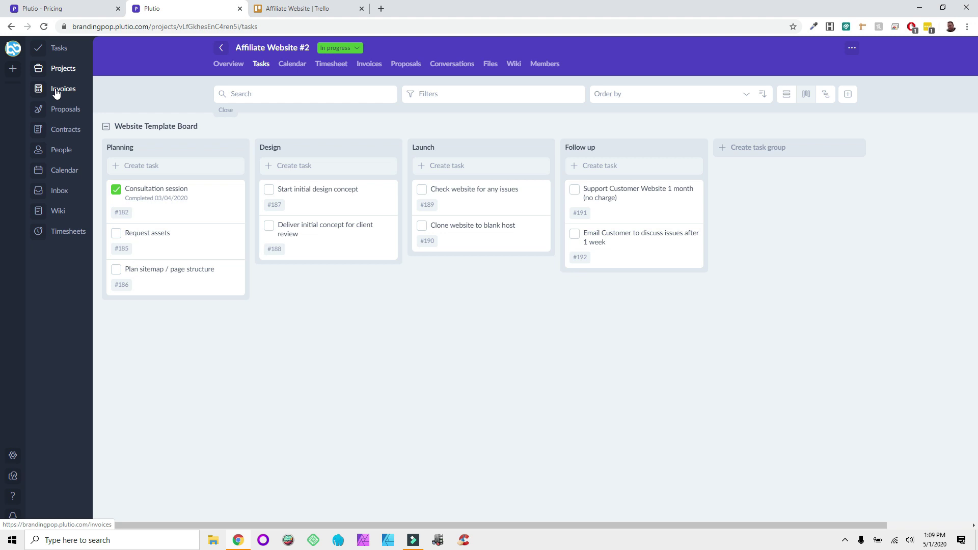
# Review the plans and questions on the Plutio pricing page again, and return to the project's task board
pyautogui.click(64, 5)
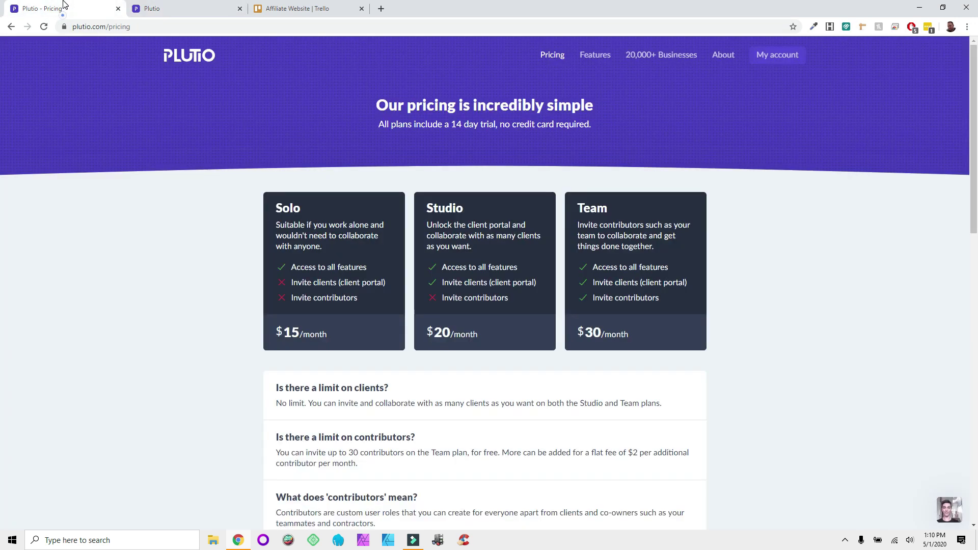
pyautogui.scroll(-7, 335, 285)
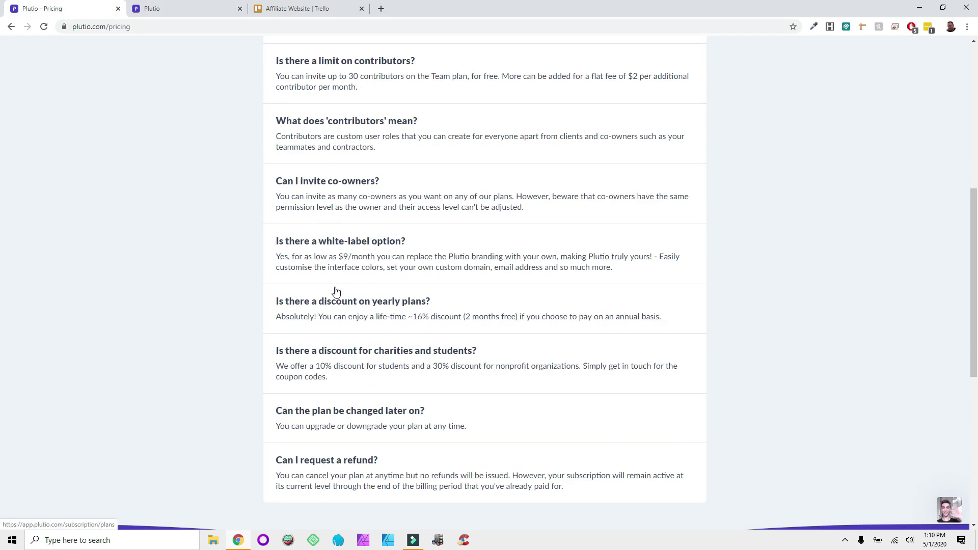
pyautogui.scroll(-5, 336, 295)
pyautogui.scroll(10, 345, 304)
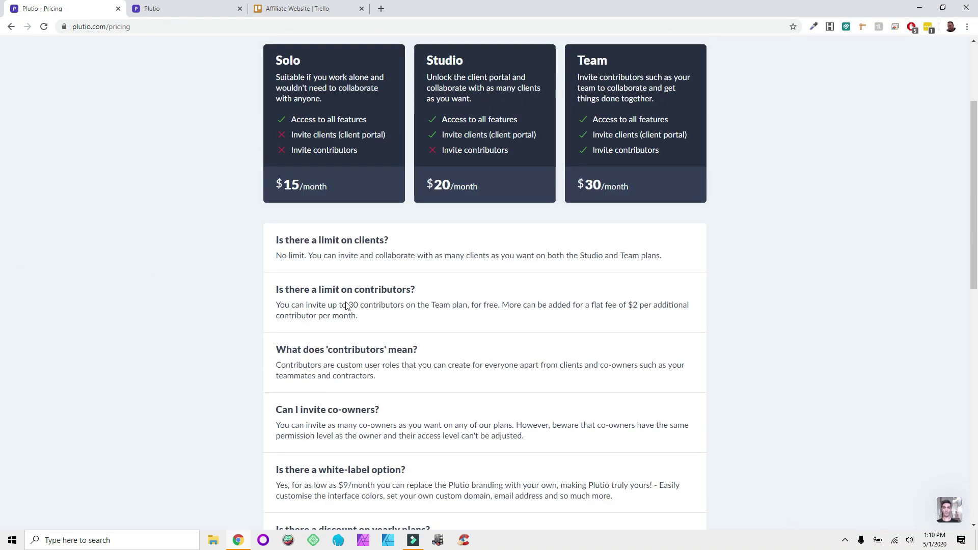
pyautogui.scroll(3, 345, 305)
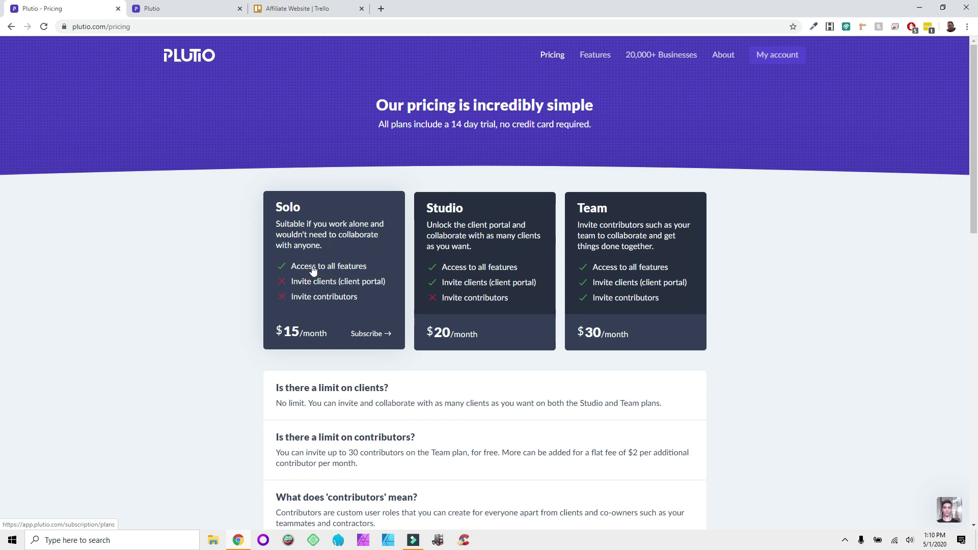
pyautogui.click(153, 10)
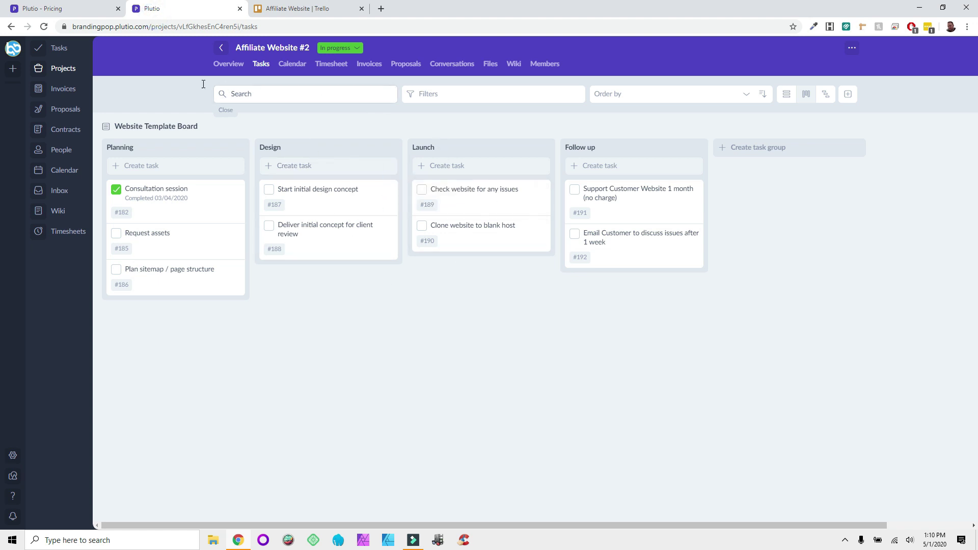
# Look at the Plutio pricing plans and the Affiliate Website board in Trello, and return to the Affiliate Website #2 task board
pyautogui.click(86, 10)
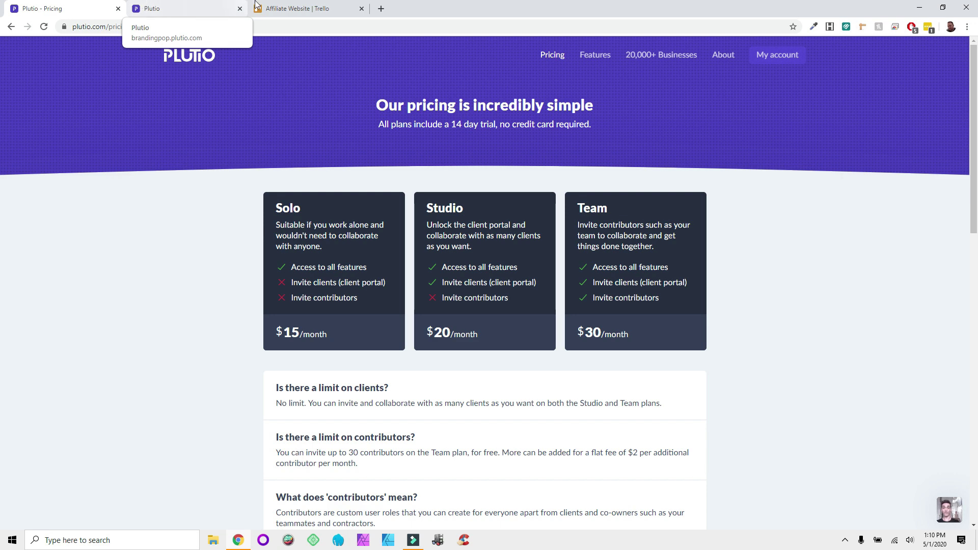
pyautogui.click(304, 9)
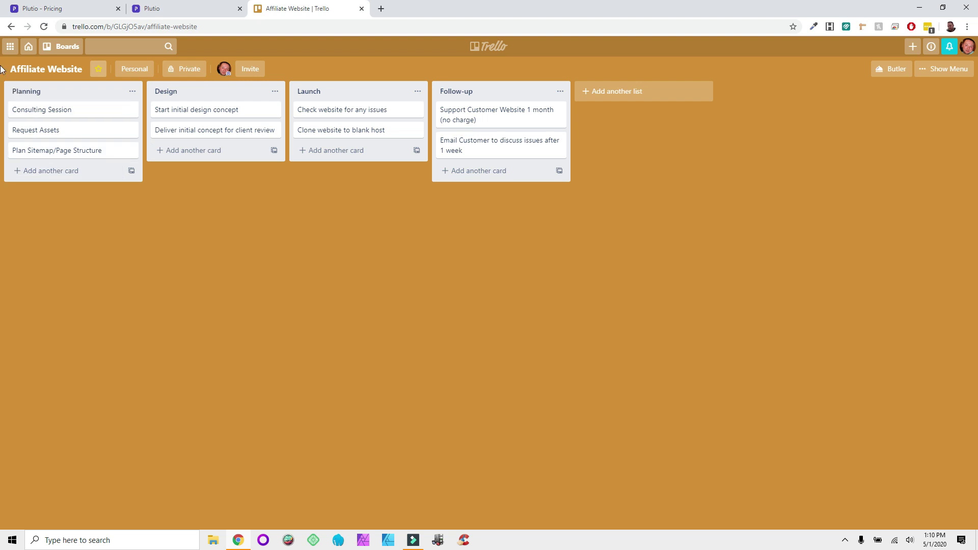
pyautogui.click(159, 4)
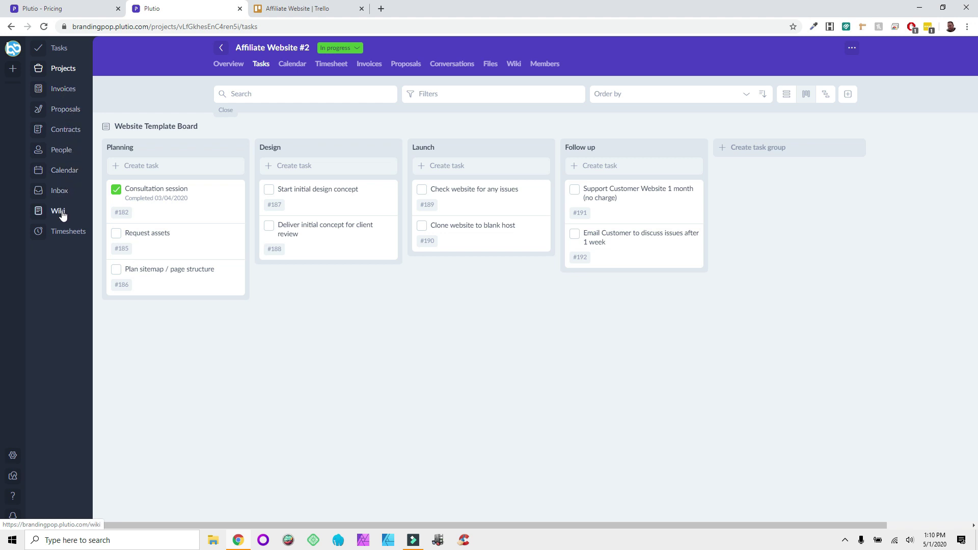
# Compare the lists and cards of Trello's Affiliate Website board with the task groups and tasks on Plutio's Website Template Board
pyautogui.click(272, 5)
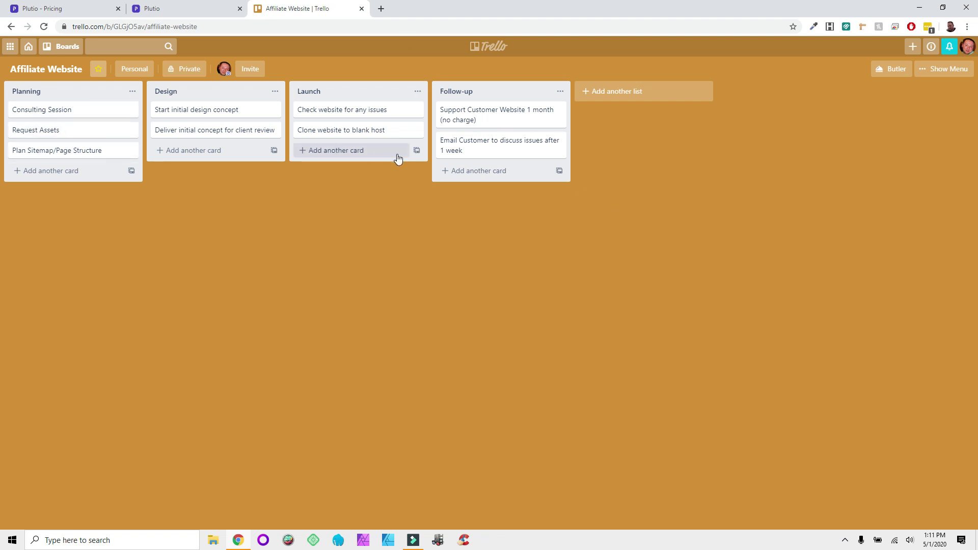
pyautogui.click(179, 5)
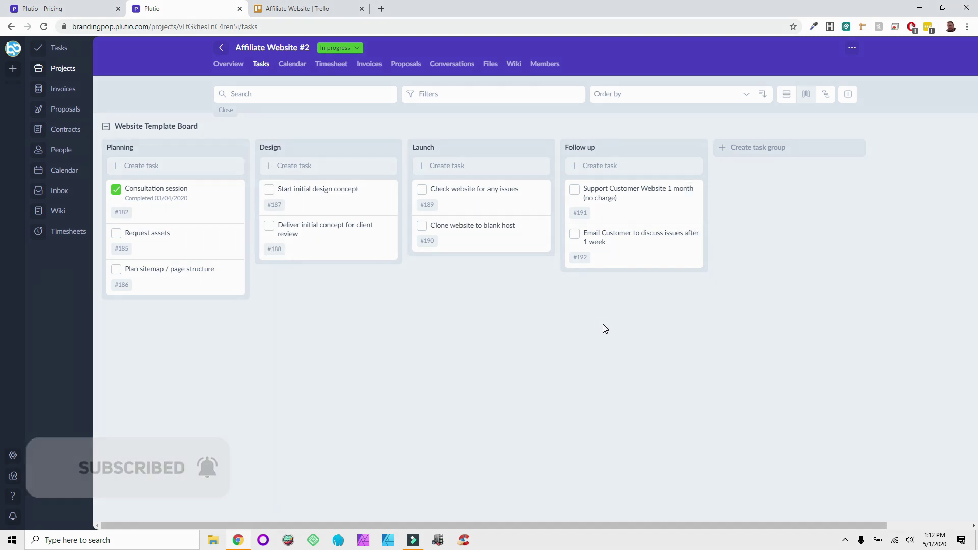
pyautogui.click(234, 234)
pyautogui.click(310, 283)
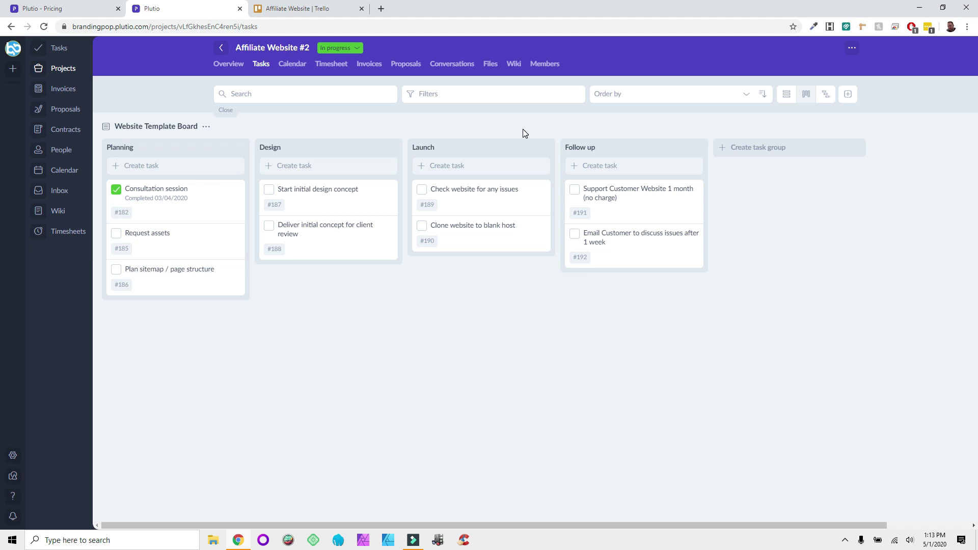
pyautogui.click(285, 9)
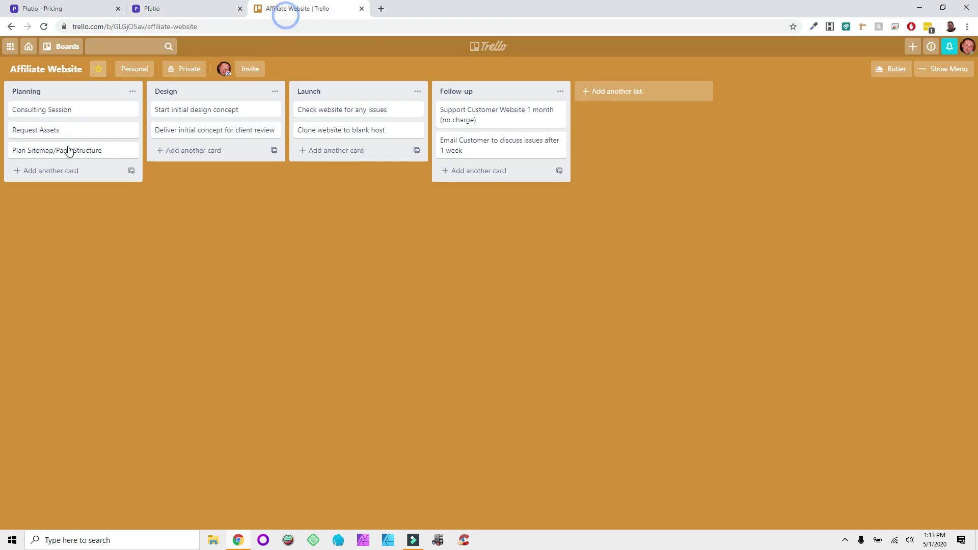
pyautogui.click(170, 9)
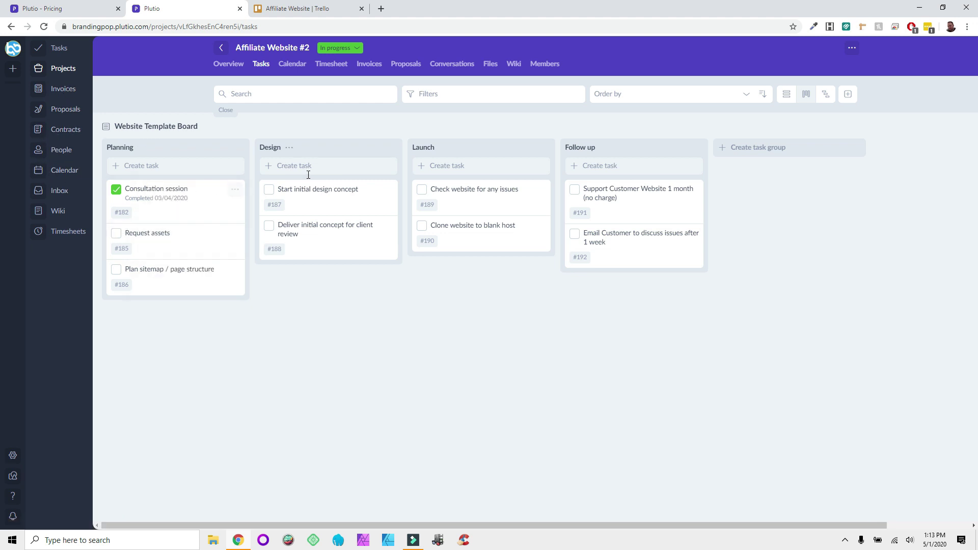
pyautogui.click(297, 8)
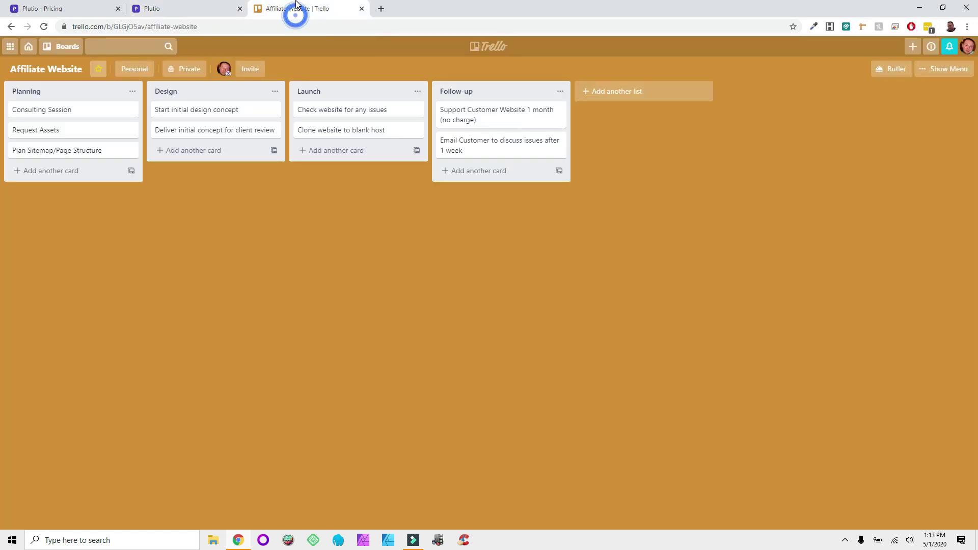
pyautogui.click(214, 8)
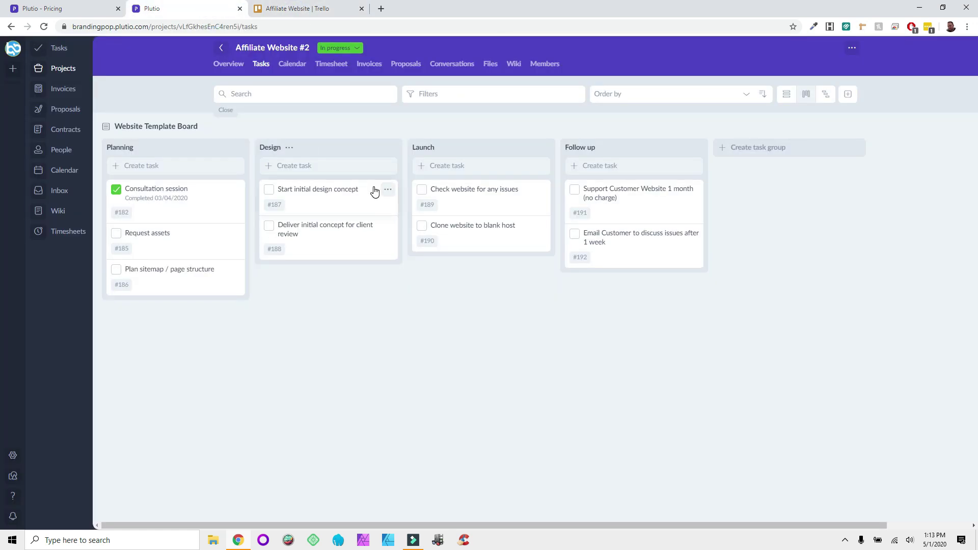